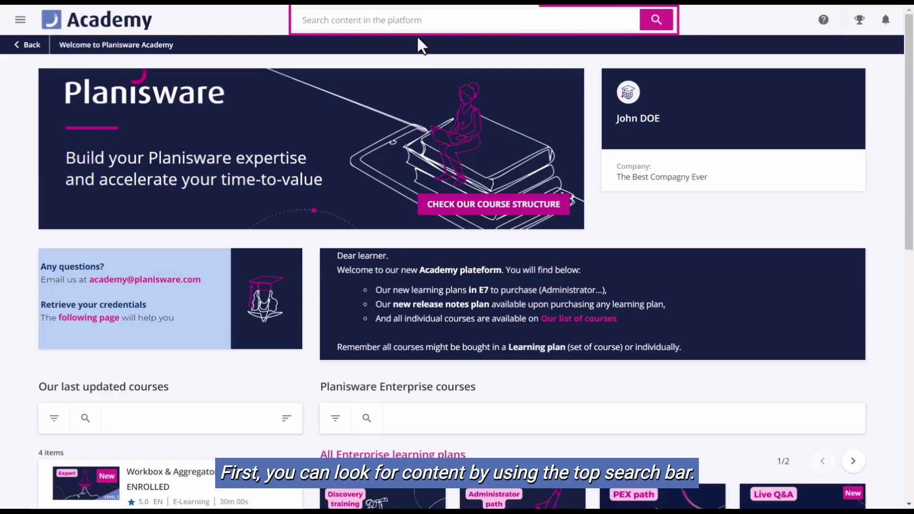
# Try the platform-wide search bar, then open and close the main pages menu
pyautogui.click(406, 21)
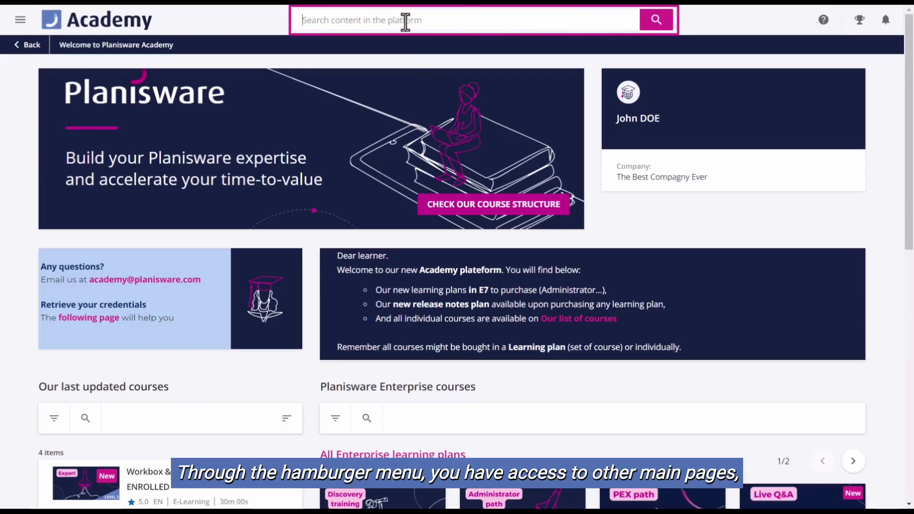
pyautogui.click(20, 20)
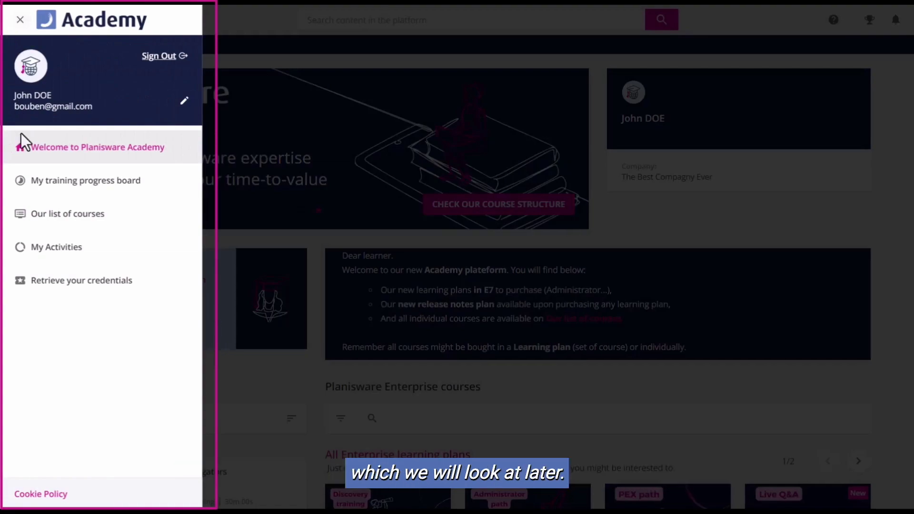
pyautogui.click(19, 19)
pyautogui.scroll(-2, 639, 314)
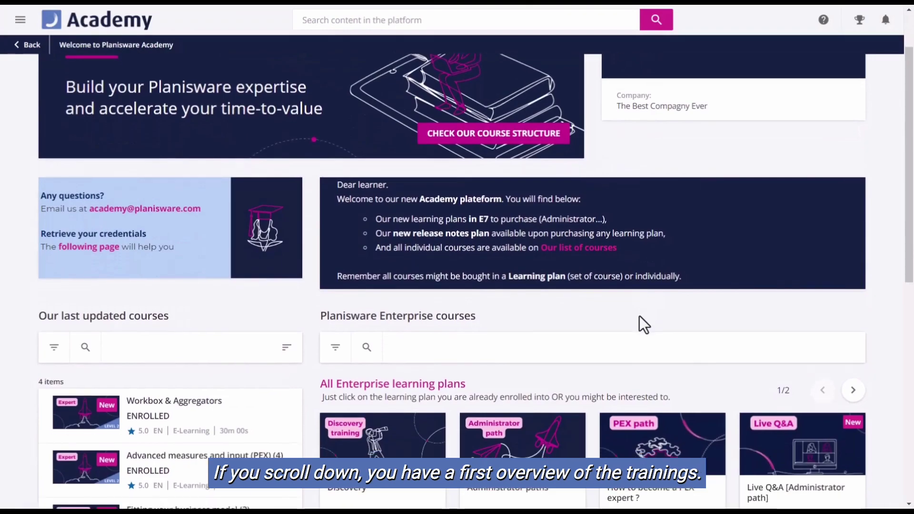
pyautogui.scroll(-3, 640, 315)
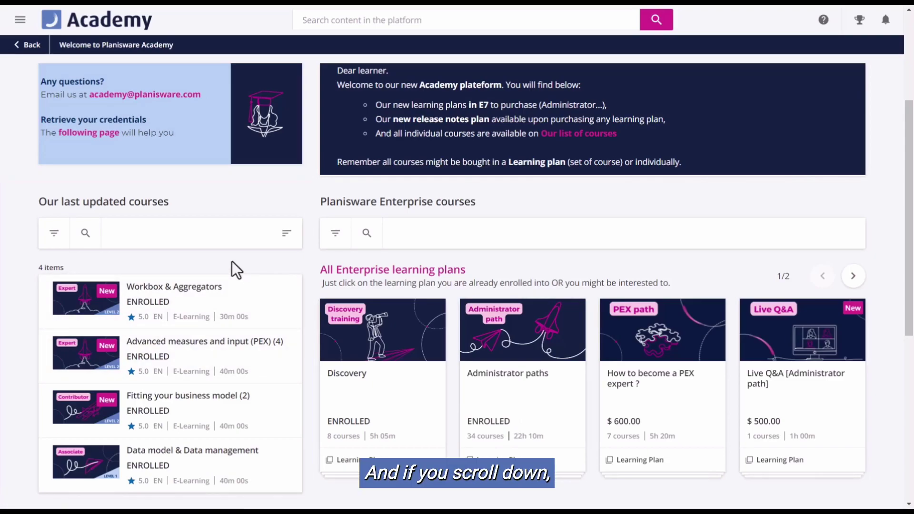
pyautogui.scroll(-4, 237, 269)
pyautogui.scroll(-2, 237, 269)
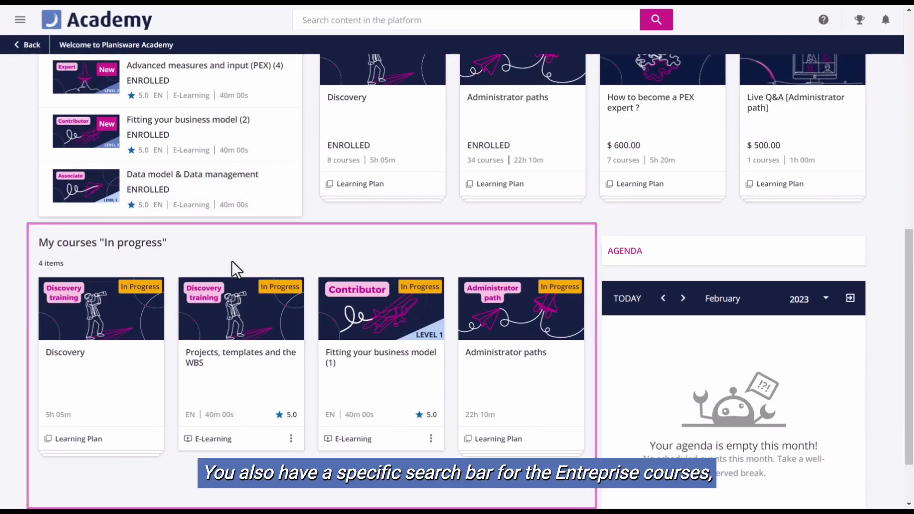
pyautogui.scroll(3, 236, 268)
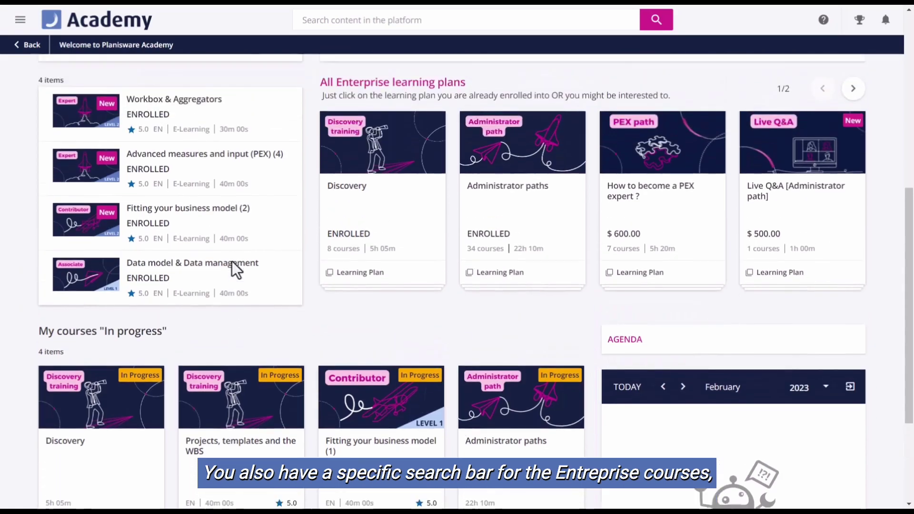
pyautogui.scroll(3, 237, 269)
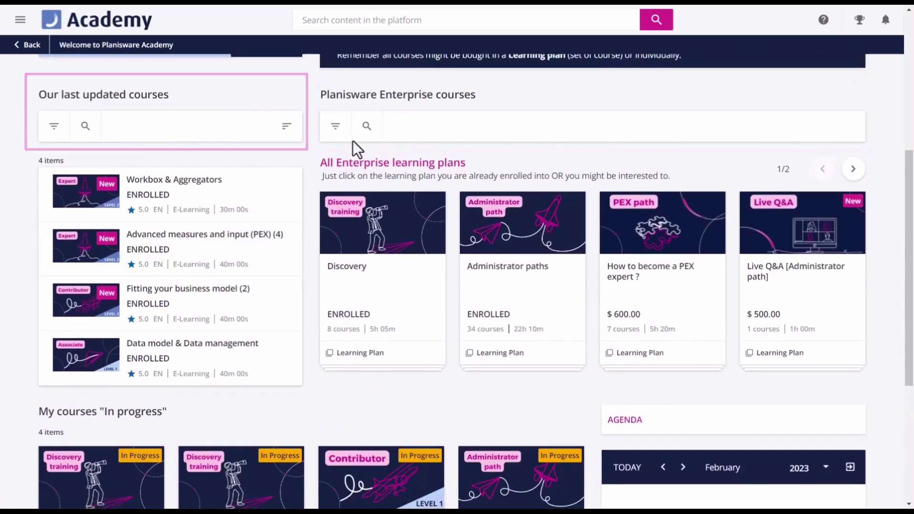
pyautogui.scroll(-1, 416, 396)
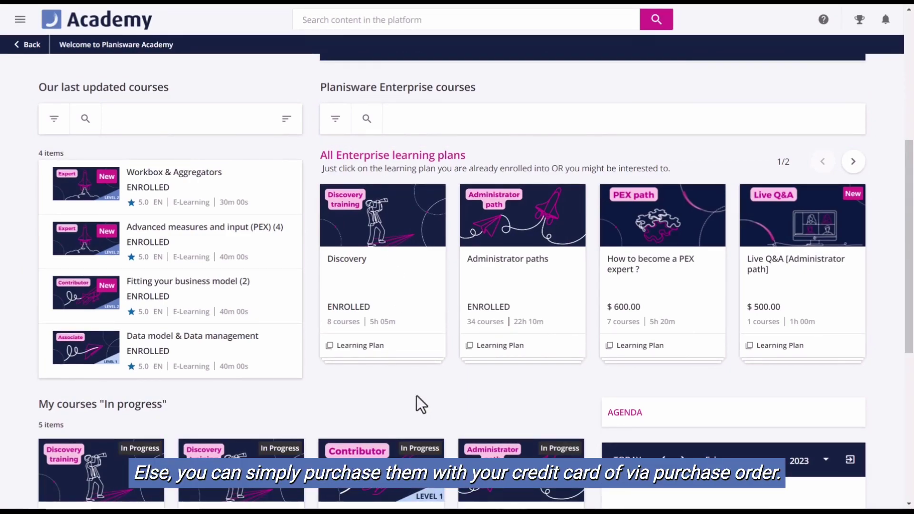
# View the PEX expert learning plan details, then go to the training progress board
pyautogui.click(678, 277)
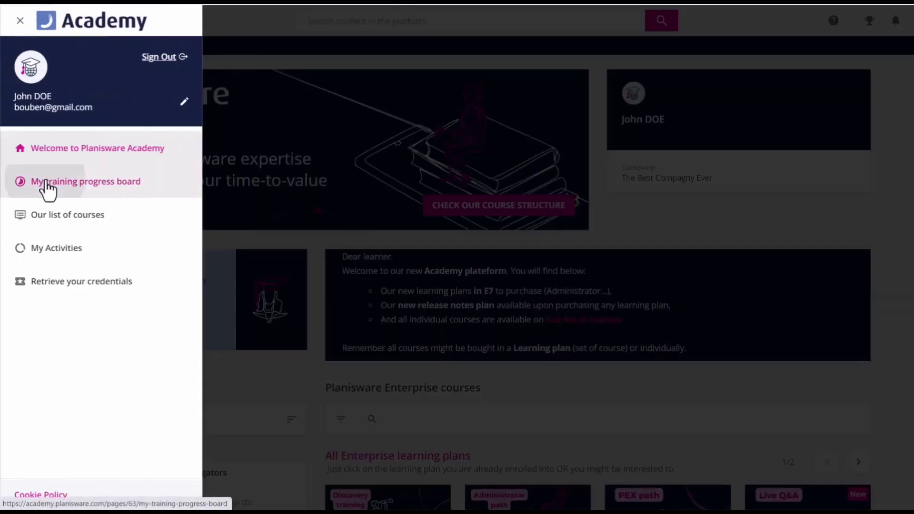
pyautogui.click(50, 182)
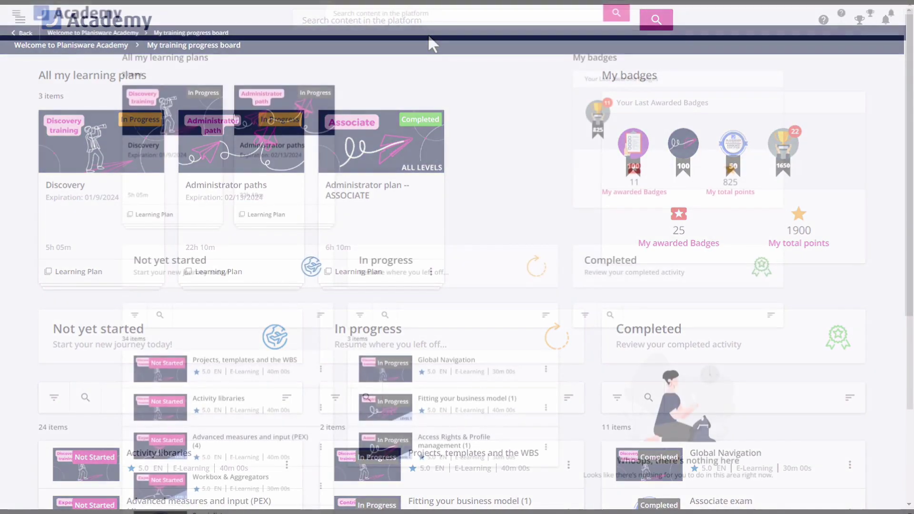
# Search the course catalog and open the Projects, templates and the WBS course
pyautogui.click(10, 18)
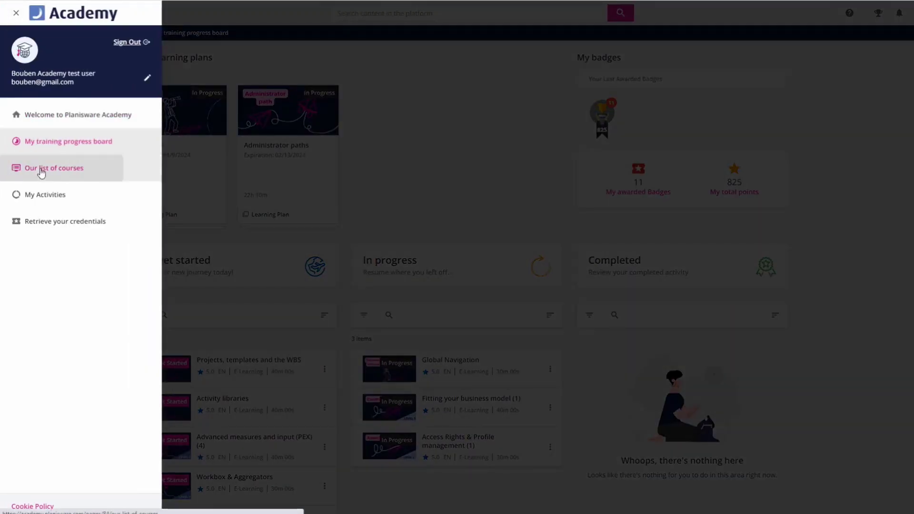
pyautogui.click(32, 168)
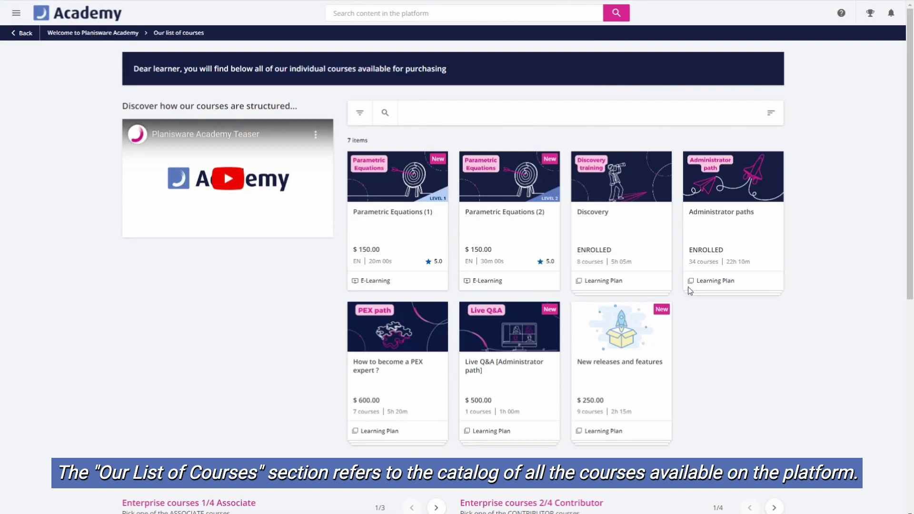
pyautogui.click(386, 113)
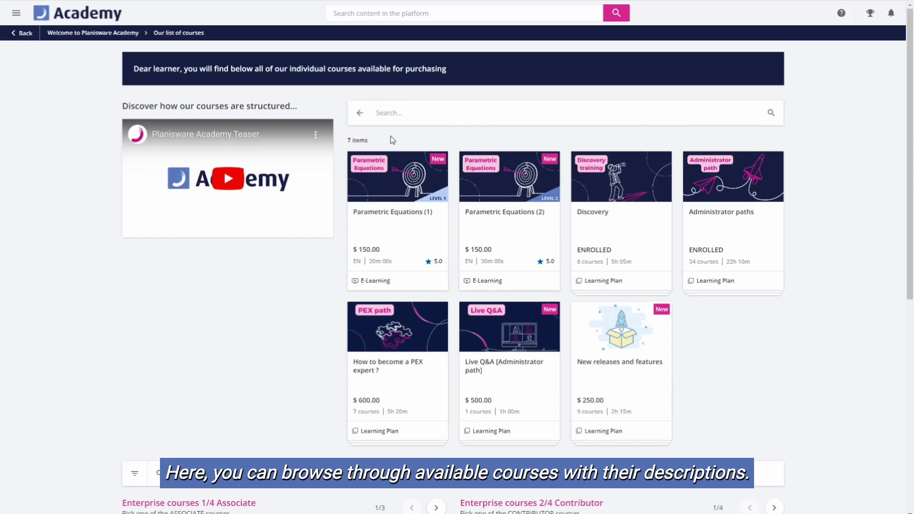
pyautogui.click(399, 219)
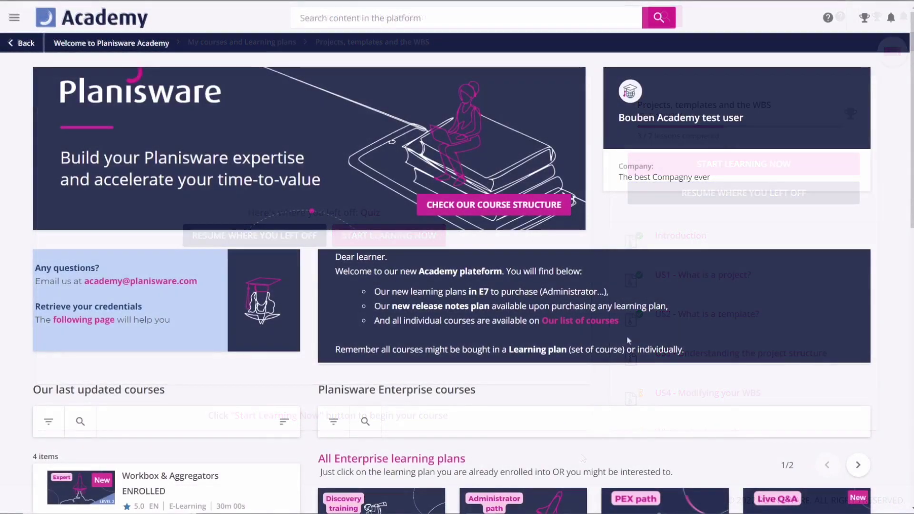
pyautogui.scroll(-4, 660, 343)
pyautogui.scroll(-4, 661, 342)
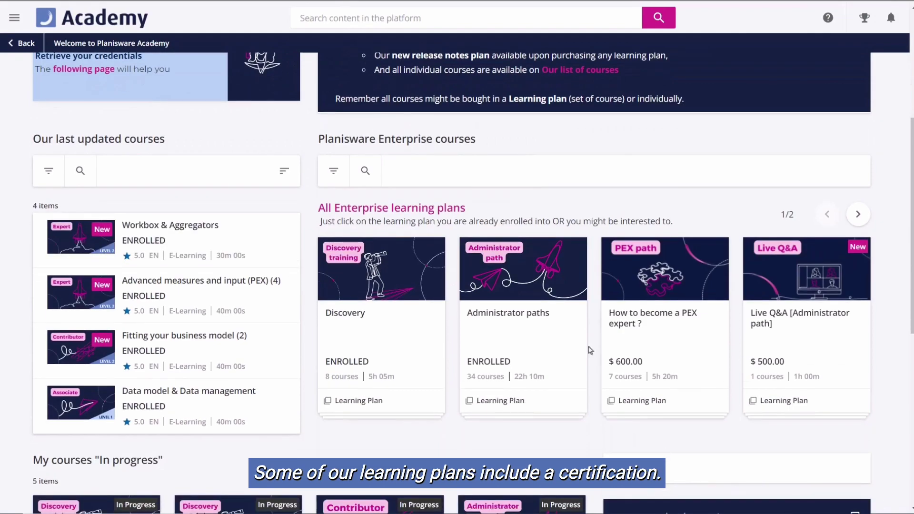
# Open the Administrator paths plan with its four certification levels and 29% progress
pyautogui.click(519, 315)
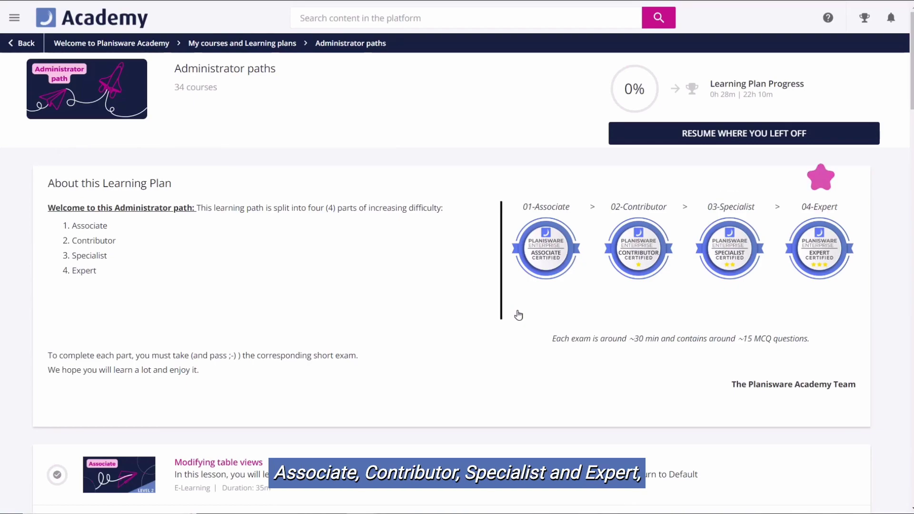
pyautogui.scroll(-5, 519, 315)
pyautogui.scroll(-5, 519, 315)
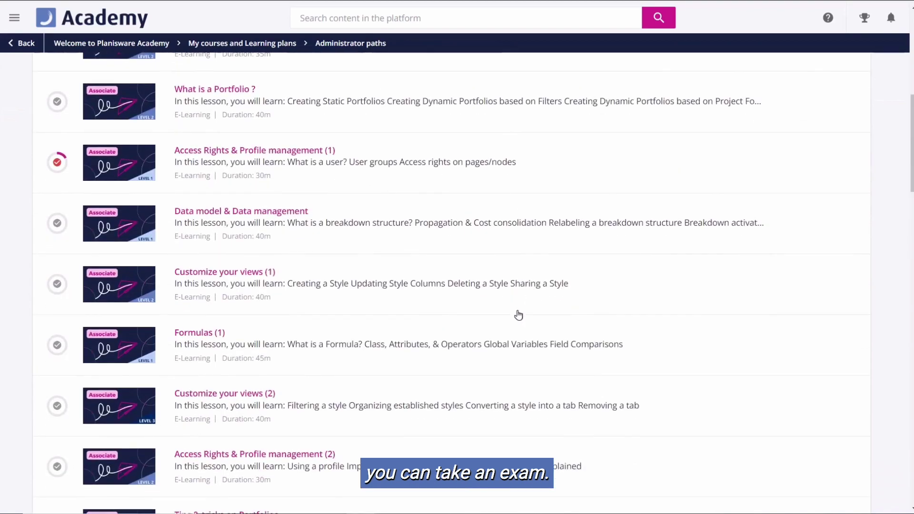
pyautogui.scroll(-3, 519, 314)
pyautogui.scroll(-3, 519, 315)
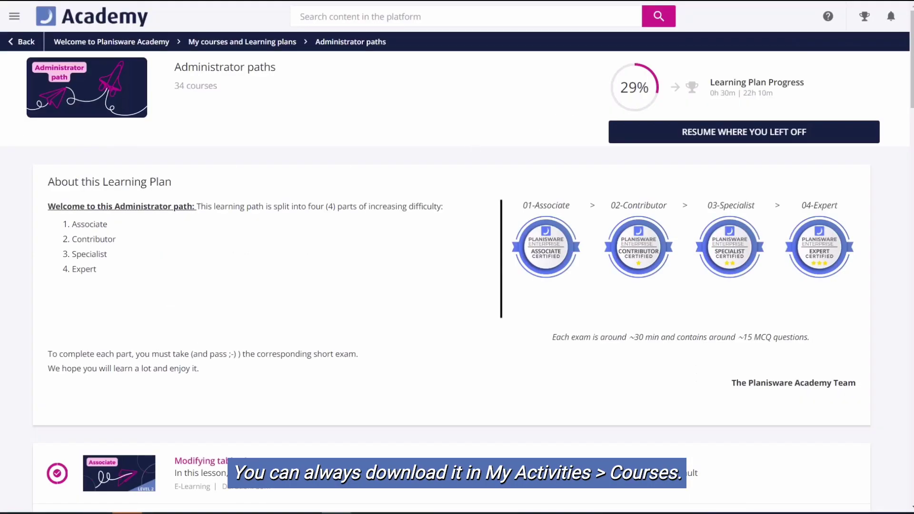
# Download the Associate exam certificate PDF from the My Activities course list
pyautogui.click(14, 15)
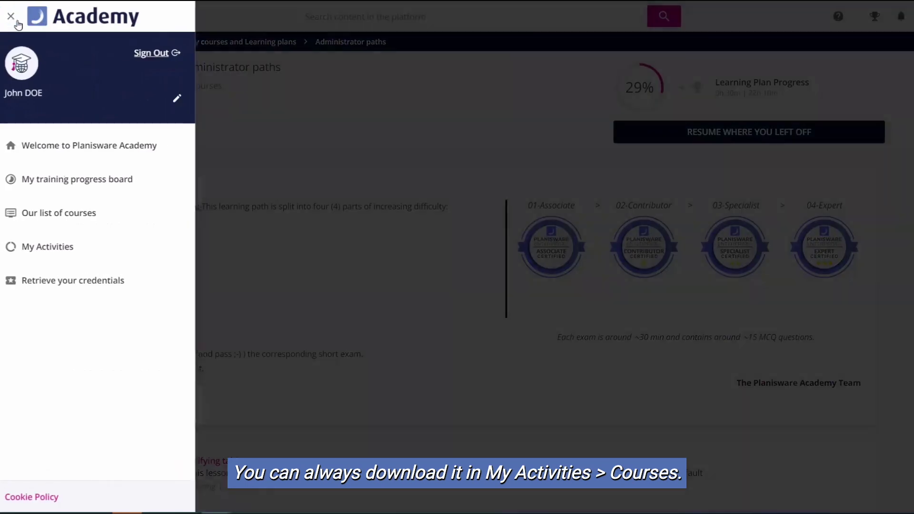
pyautogui.click(47, 246)
pyautogui.click(136, 116)
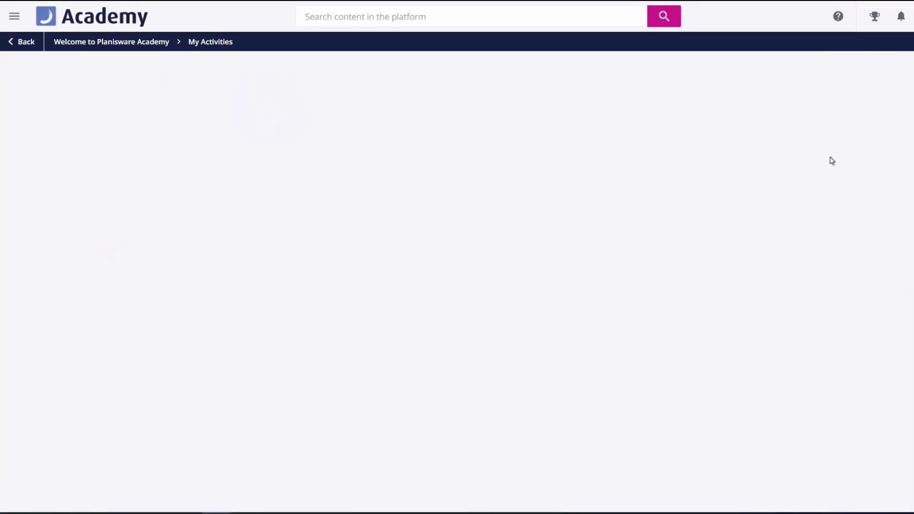
pyautogui.scroll(-5, 831, 163)
pyautogui.scroll(-4, 831, 163)
pyautogui.scroll(-4, 831, 163)
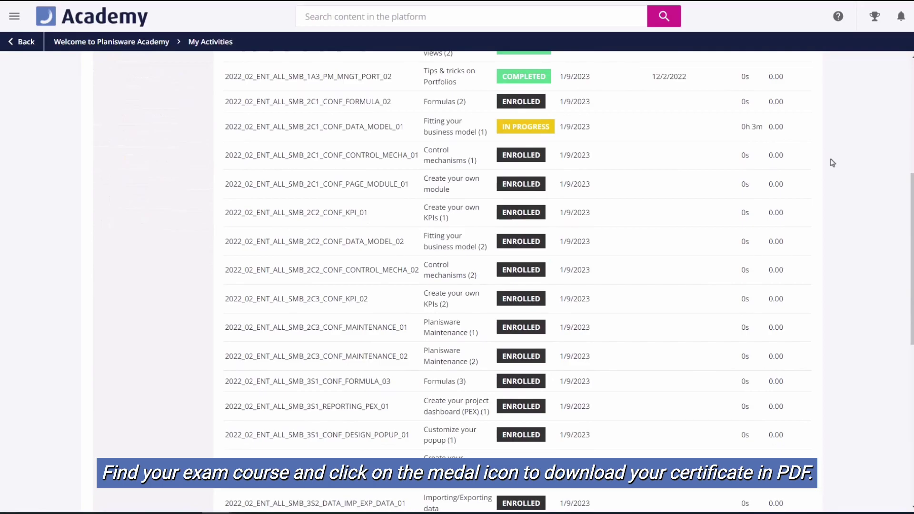
pyautogui.scroll(-3, 832, 164)
pyautogui.scroll(-3, 833, 166)
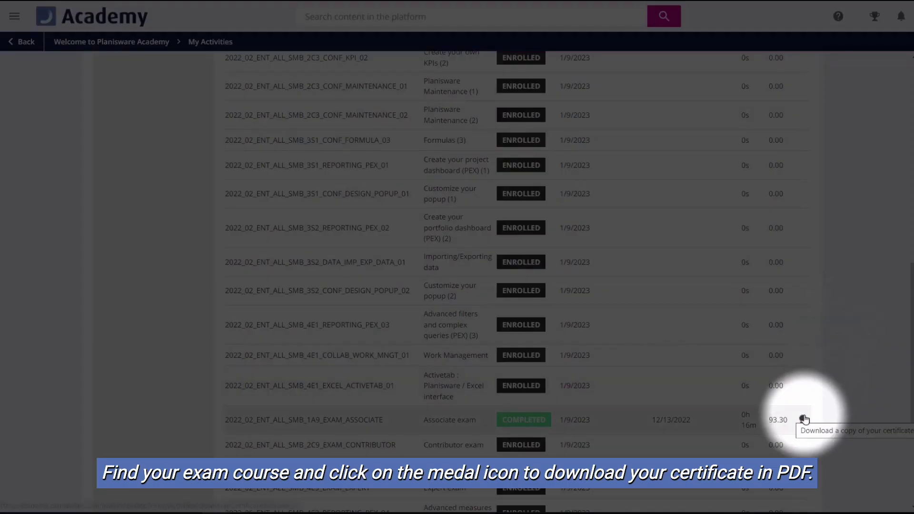
pyautogui.click(803, 420)
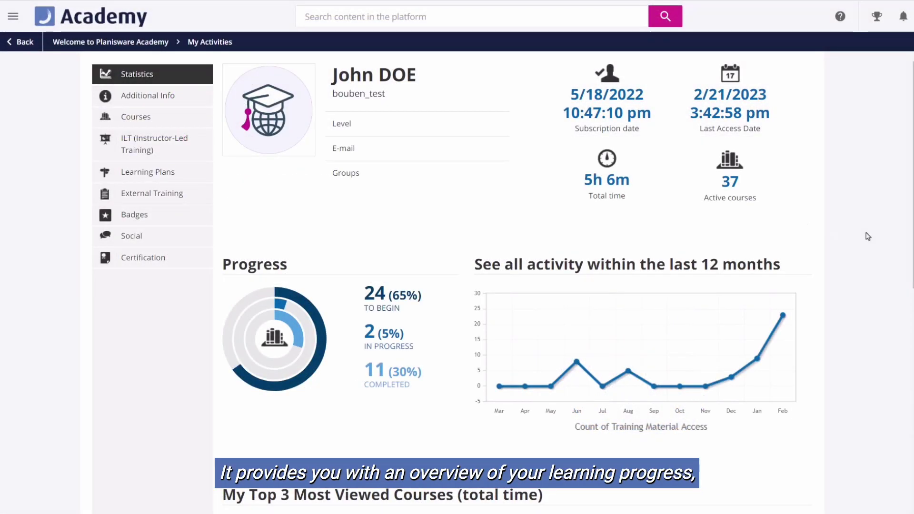
pyautogui.scroll(-5, 868, 236)
pyautogui.scroll(-2, 868, 237)
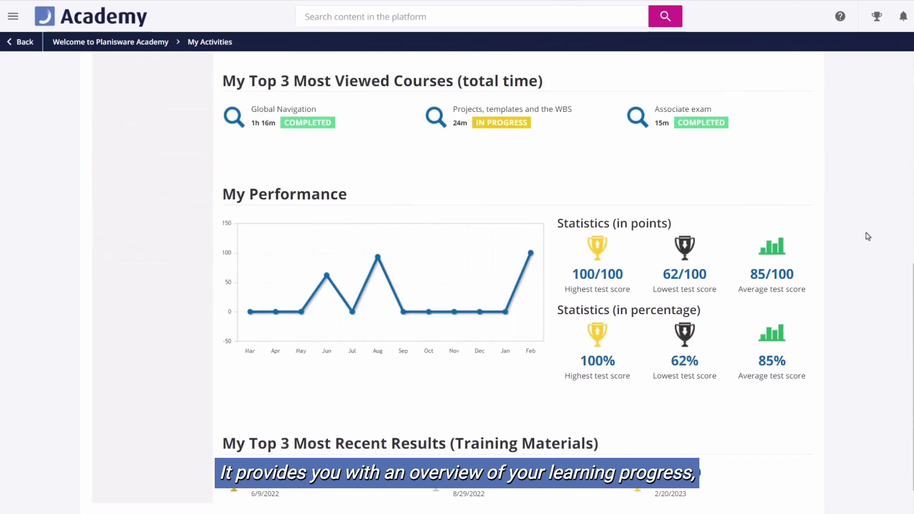